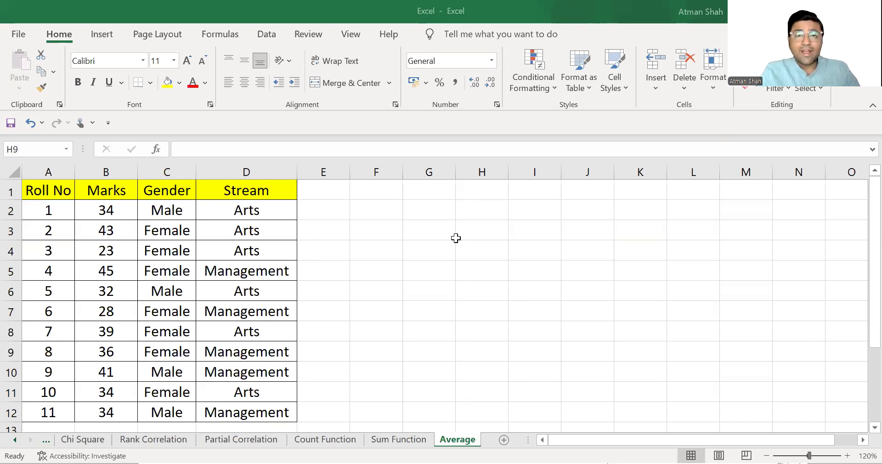
- Enter =AVERAGE(B2:B12) in F2 for the overall mean mark, 35.36364
{"action": "left_click", "coordinate": [376, 210]}
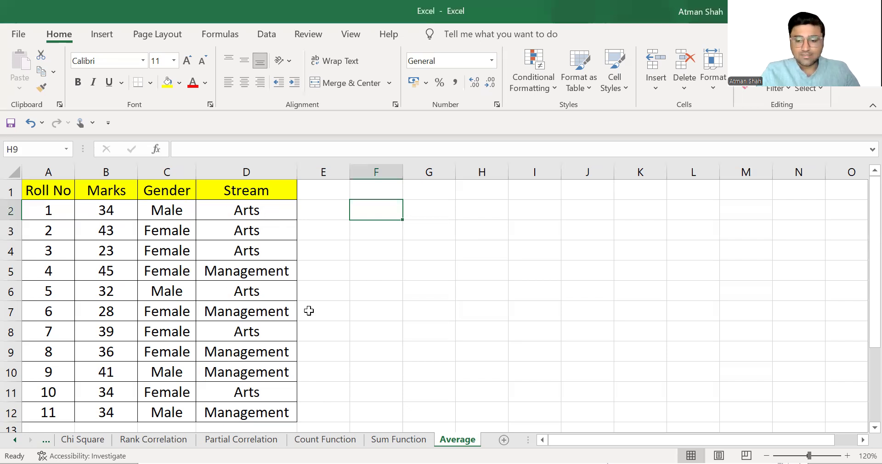
{"action": "type", "text": "="}
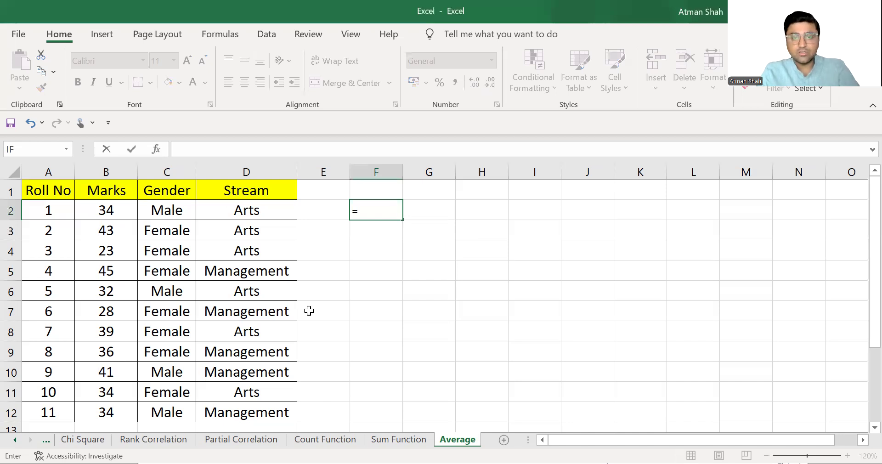
{"action": "type", "text": "average"}
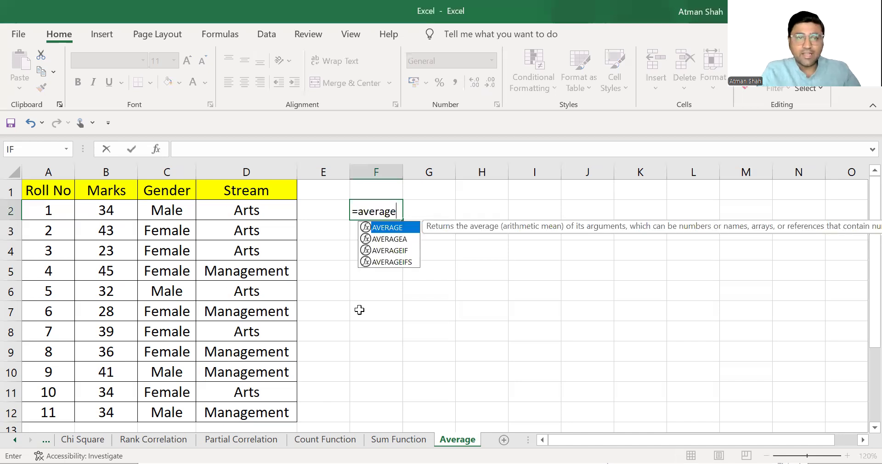
{"action": "type", "text": "("}
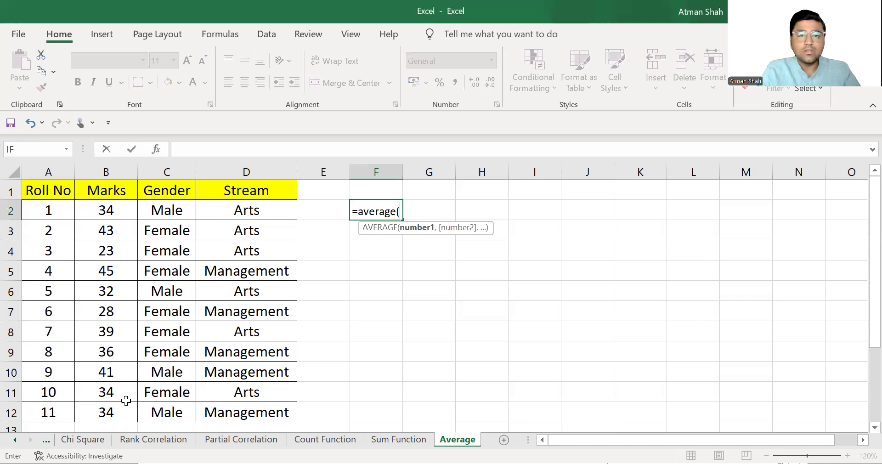
{"action": "type", "text": "B2:B12)"}
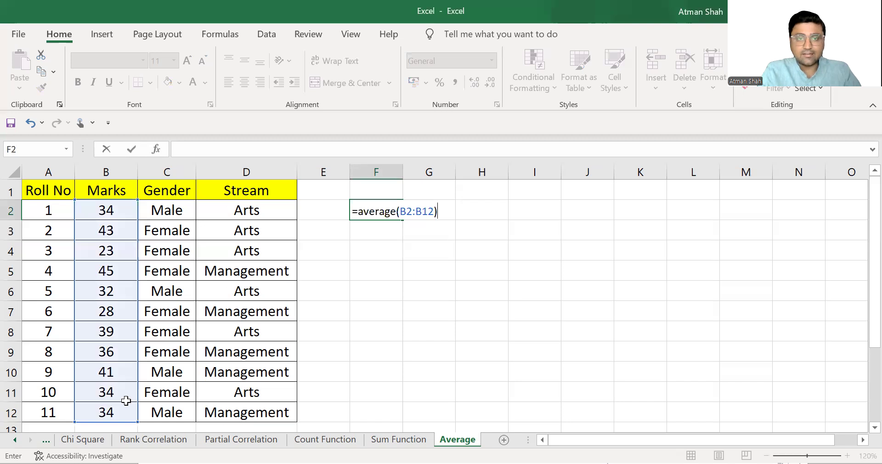
{"action": "key", "text": "Return"}
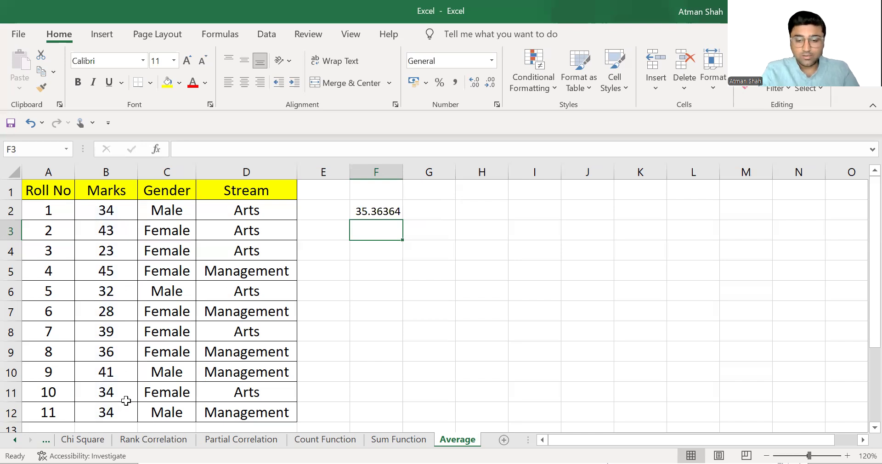
- Label F4 'Mean marks of Male' and autofit column F to its contents
{"action": "key", "text": "Down"}
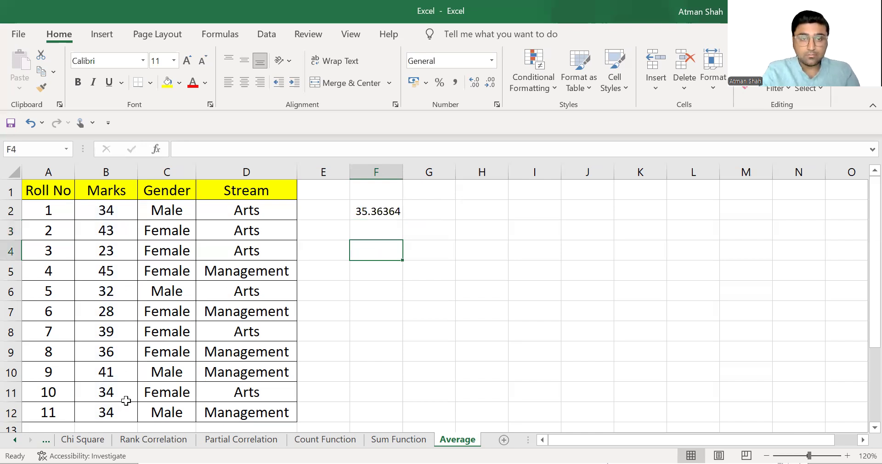
{"action": "type", "text": "Mean ma"}
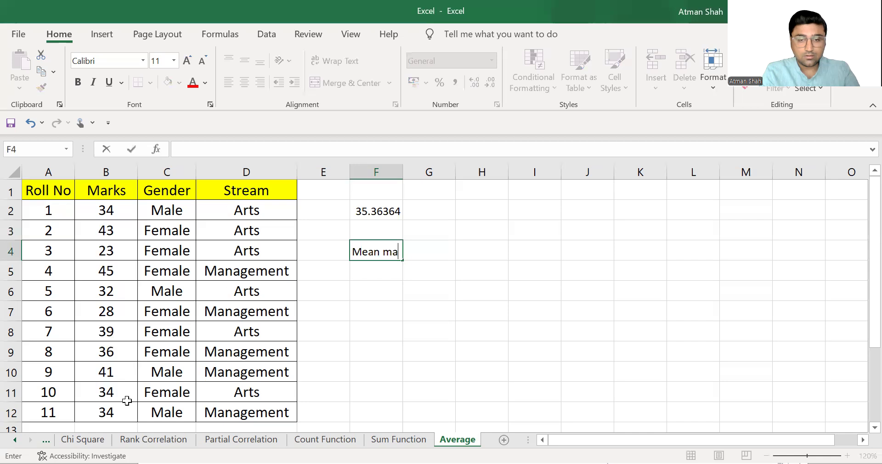
{"action": "type", "text": "rks of "}
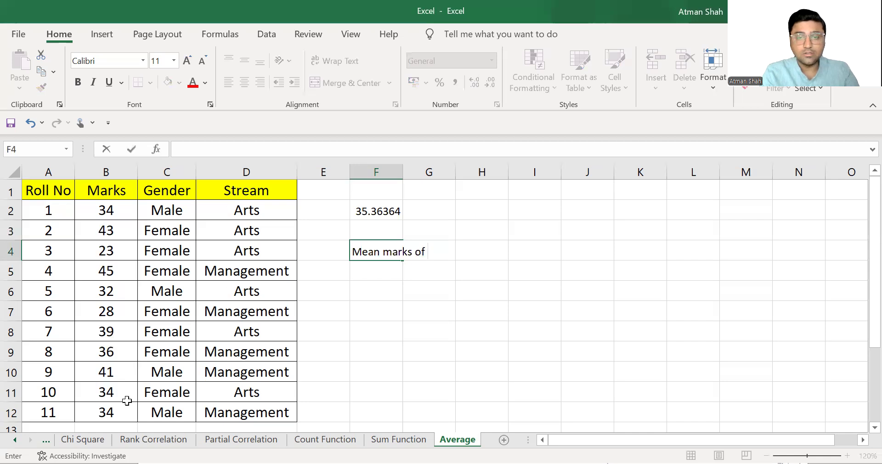
{"action": "type", "text": "Male"}
{"action": "key", "text": "Return"}
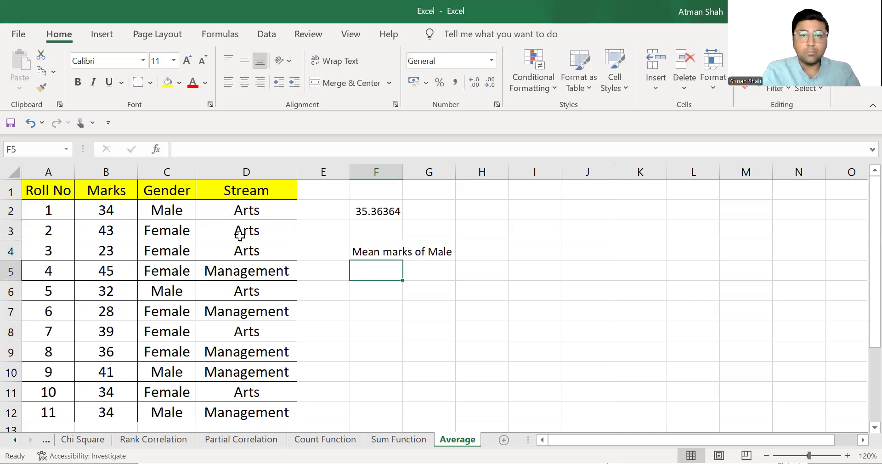
{"action": "double_click", "coordinate": [404, 179]}
- Begin an =averageif formula in G4 beside the label
{"action": "key", "text": "Up"}
{"action": "key", "text": "Right"}
{"action": "type", "text": "="}
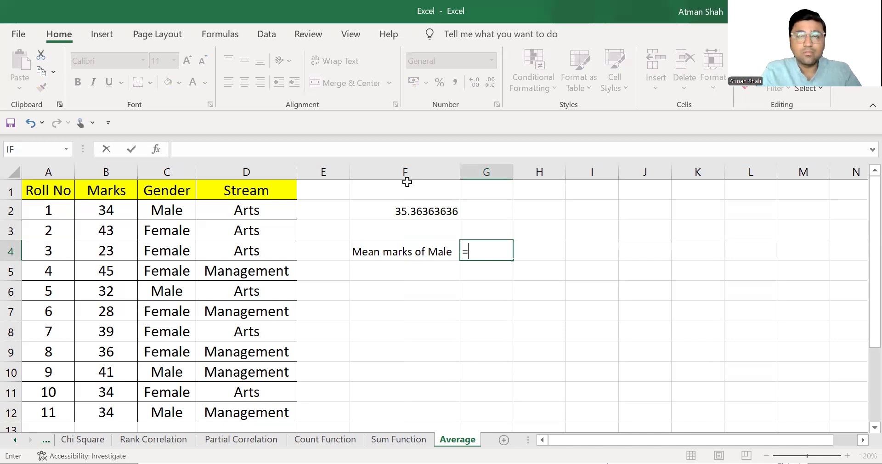
{"action": "type", "text": "averageif"}
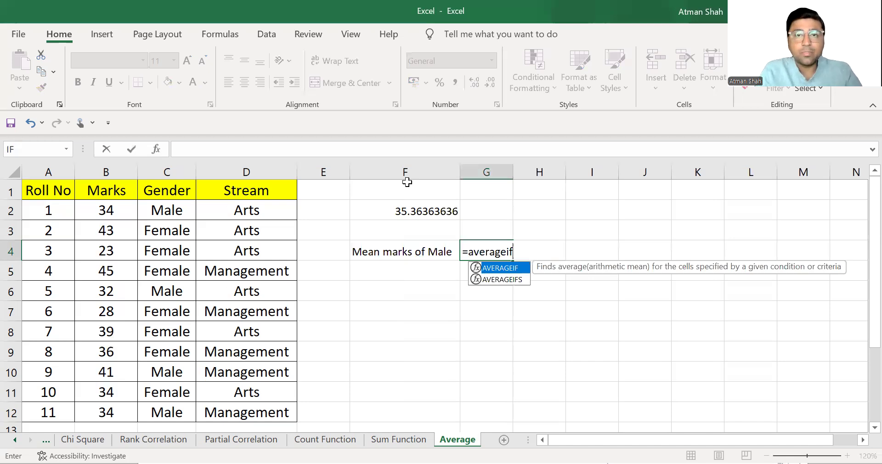
- Complete =AVERAGEIF(C2:C12,"Male",B2:B12) in G4, giving the Male mean 35.25
{"action": "type", "text": "("}
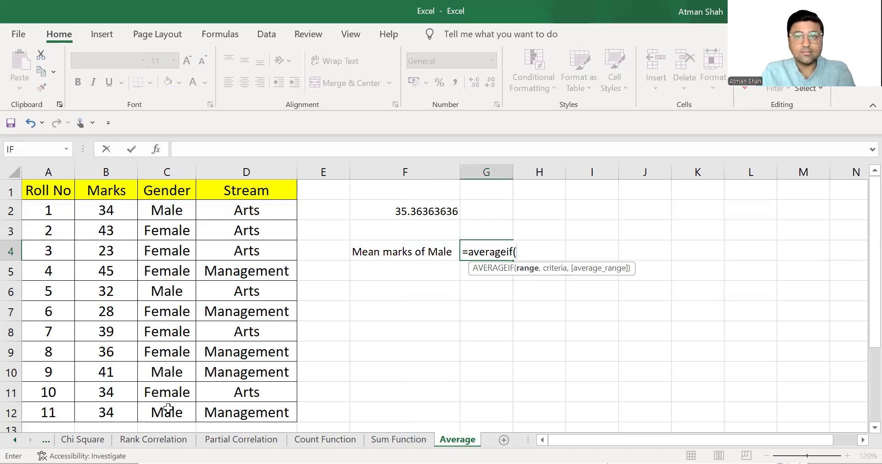
{"action": "left_click_drag", "start_coordinate": [167, 210], "coordinate": [168, 408]}
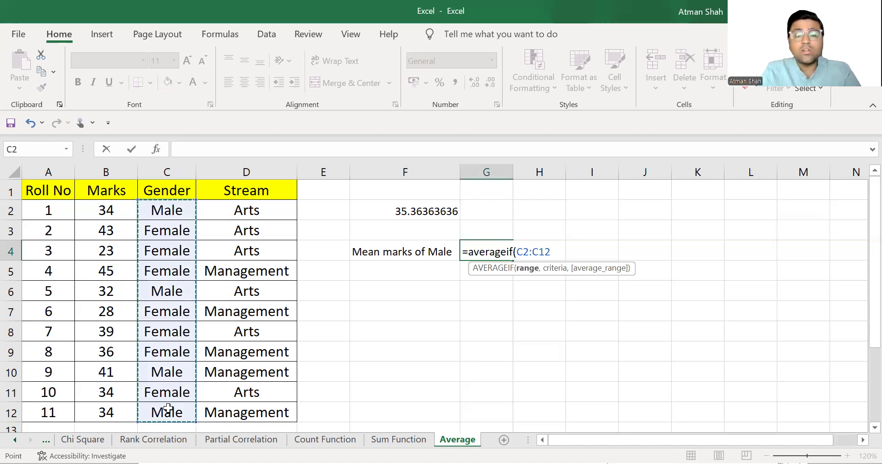
{"action": "type", "text": ","}
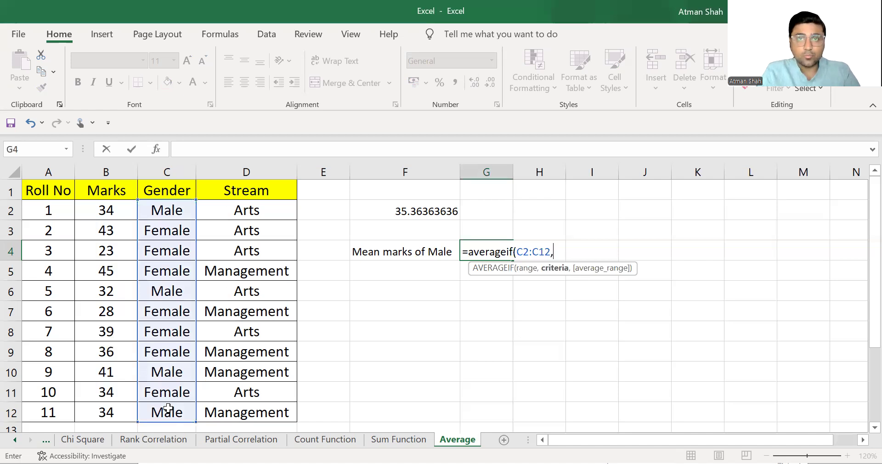
{"action": "type", "text": "\""}
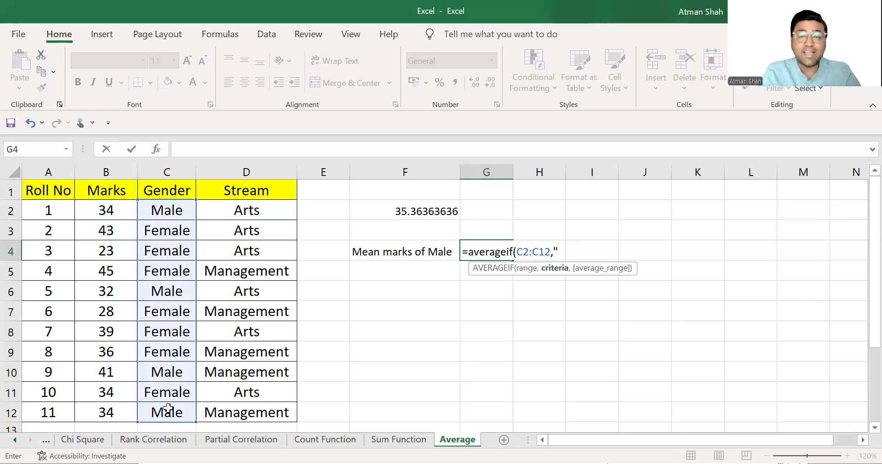
{"action": "type", "text": "Ma"}
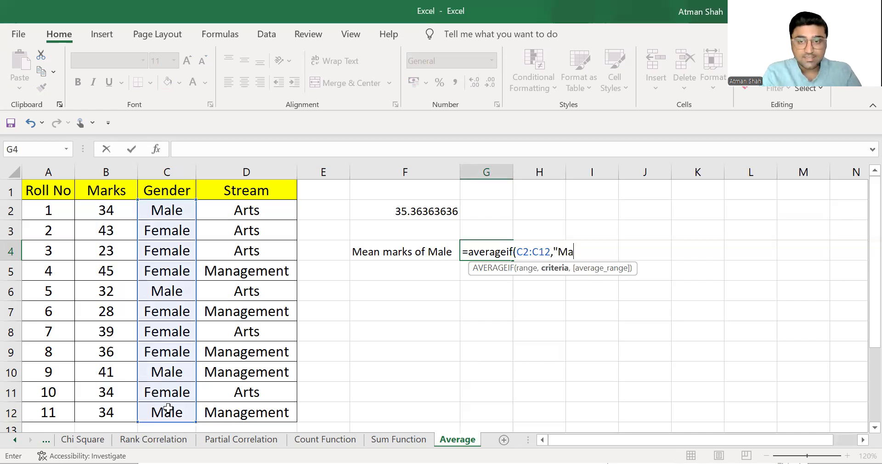
{"action": "type", "text": "le"}
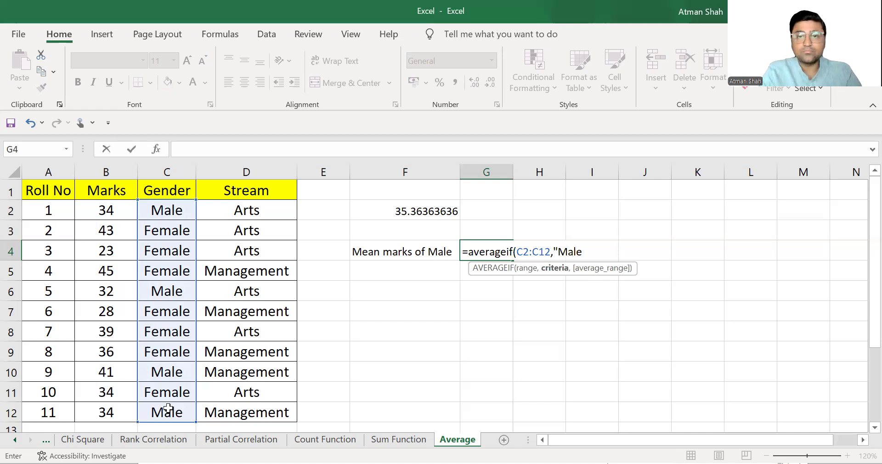
{"action": "type", "text": "\","}
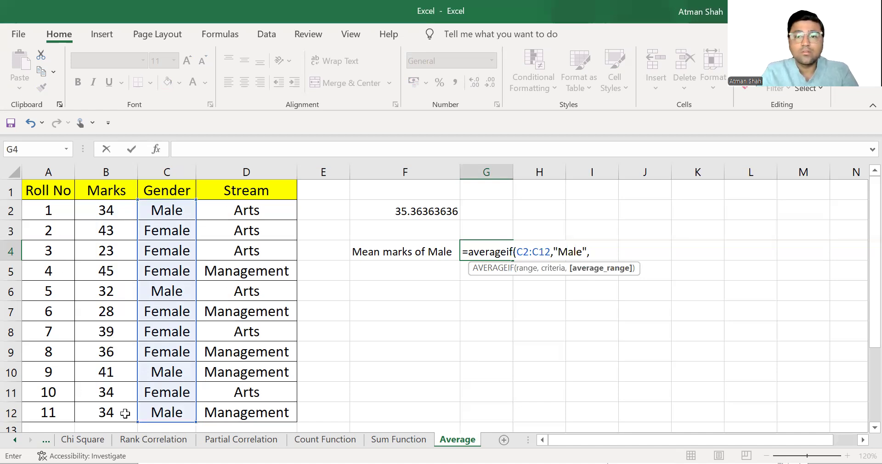
{"action": "type", "text": "B2:B12)"}
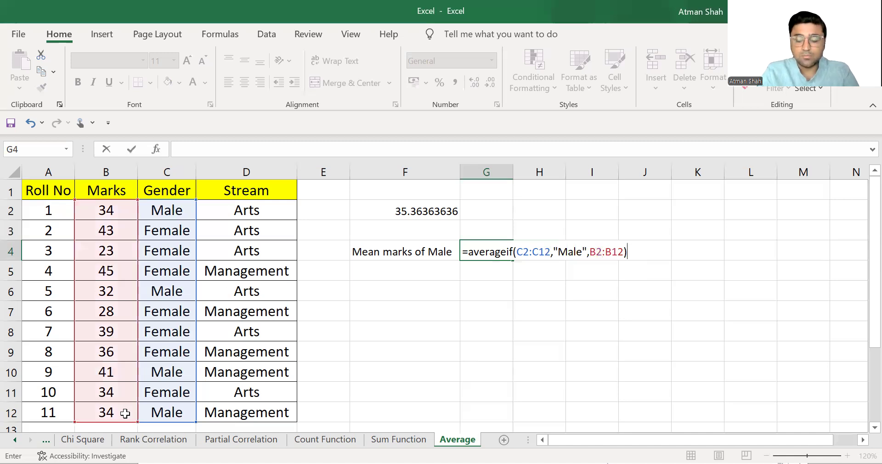
{"action": "key", "text": "Return"}
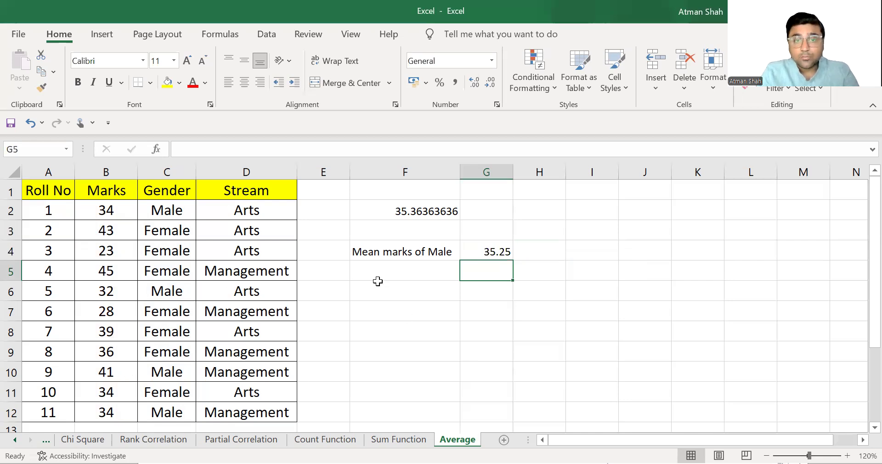
- Label F5 'Male + Arts' and start a formula in G5
{"action": "left_click", "coordinate": [365, 273]}
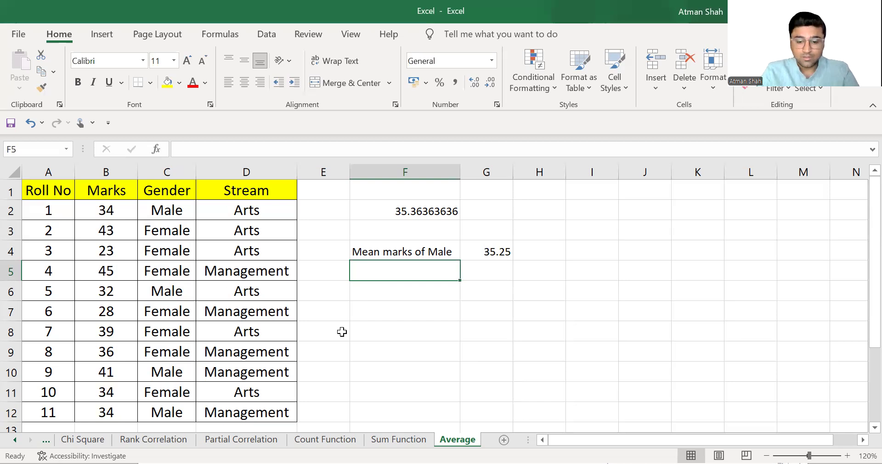
{"action": "type", "text": "Male + Arts"}
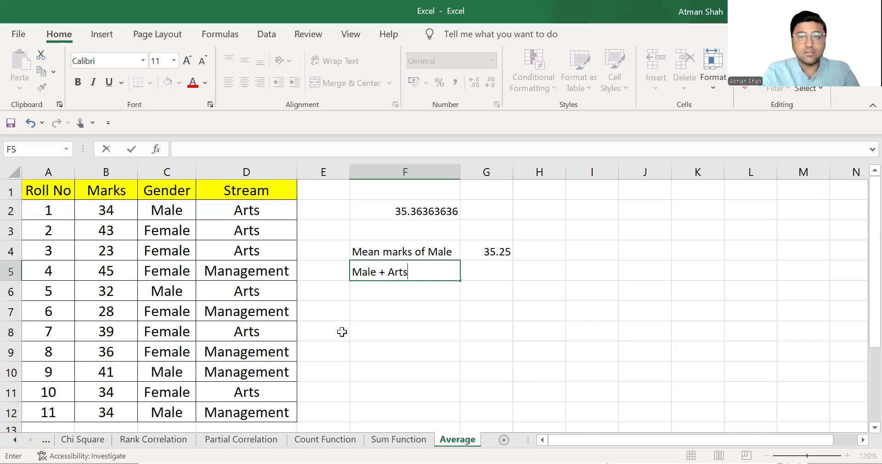
{"action": "key", "text": "Tab"}
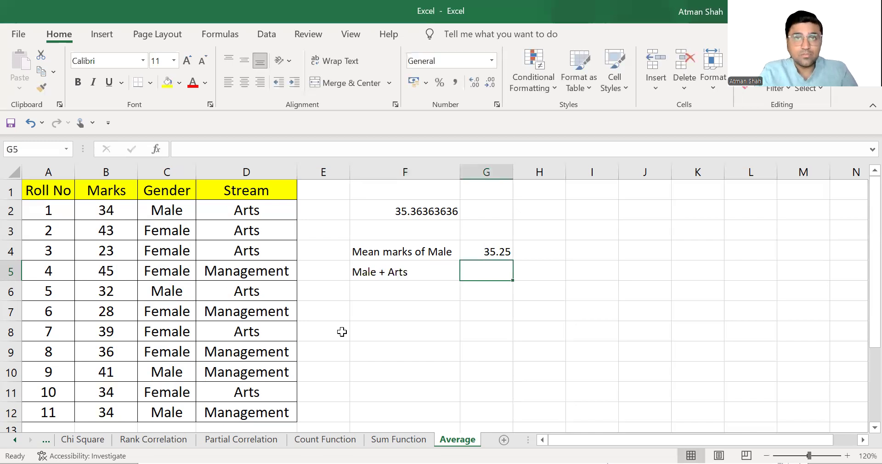
{"action": "type", "text": "="}
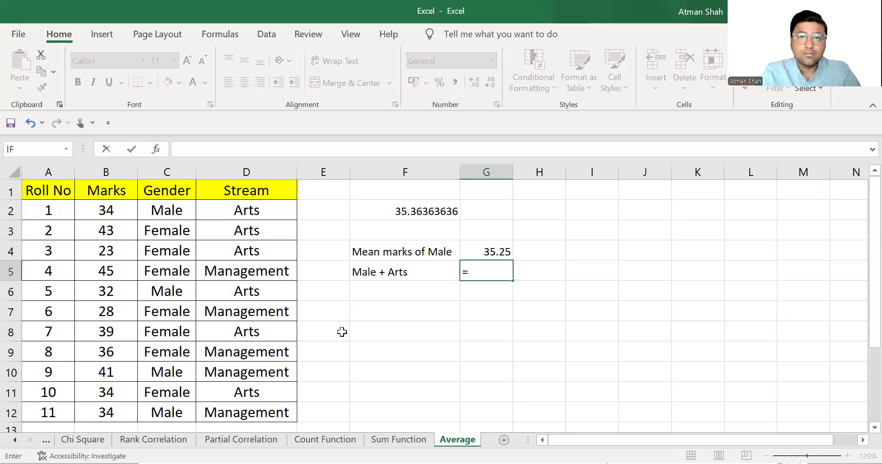
- Enter =AVERAGEIFS(B2:B12,C2:C12,"Male",D2:D12,"Arts") in G5, giving 33
{"action": "type", "text": "averageifs("}
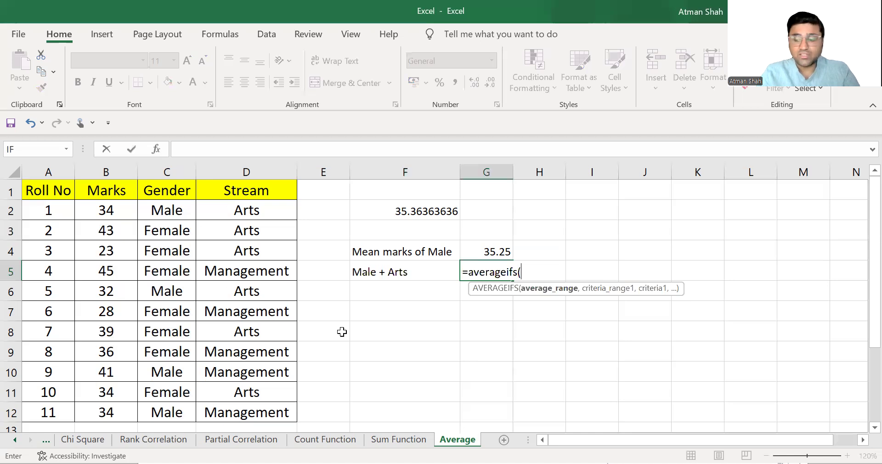
{"action": "left_click", "coordinate": [121, 208]}
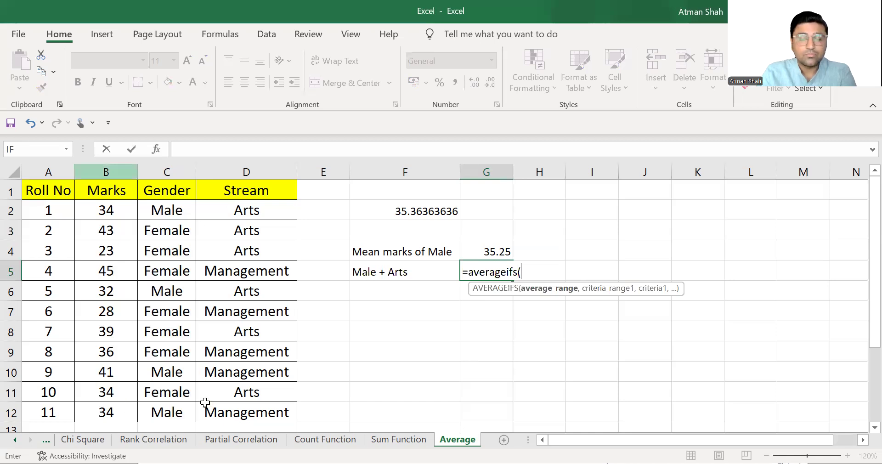
{"action": "left_click_drag", "start_coordinate": [105, 210], "coordinate": [106, 412]}
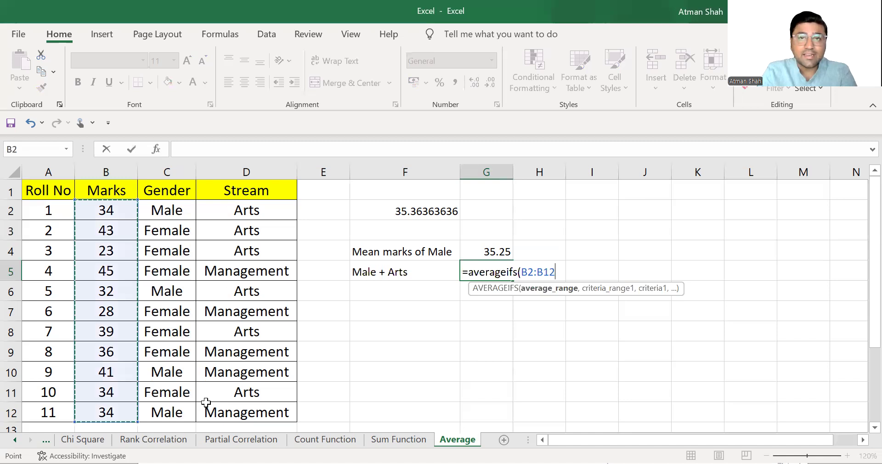
{"action": "type", "text": ","}
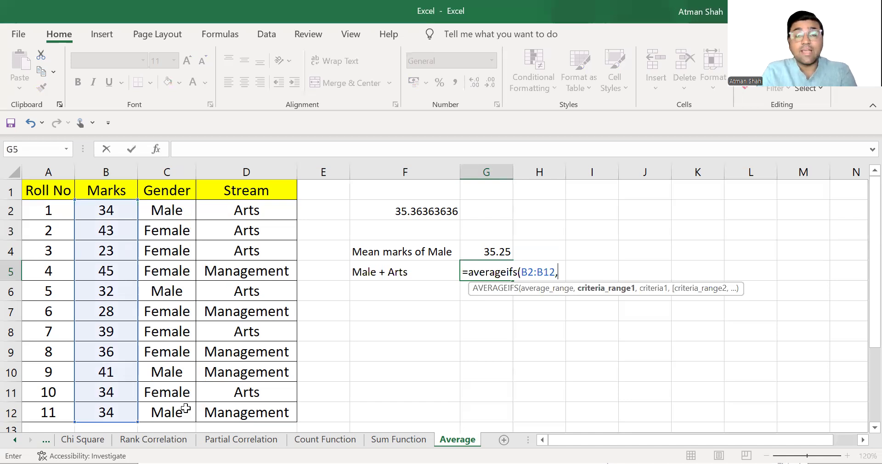
{"action": "left_click_drag", "start_coordinate": [167, 211], "coordinate": [185, 408]}
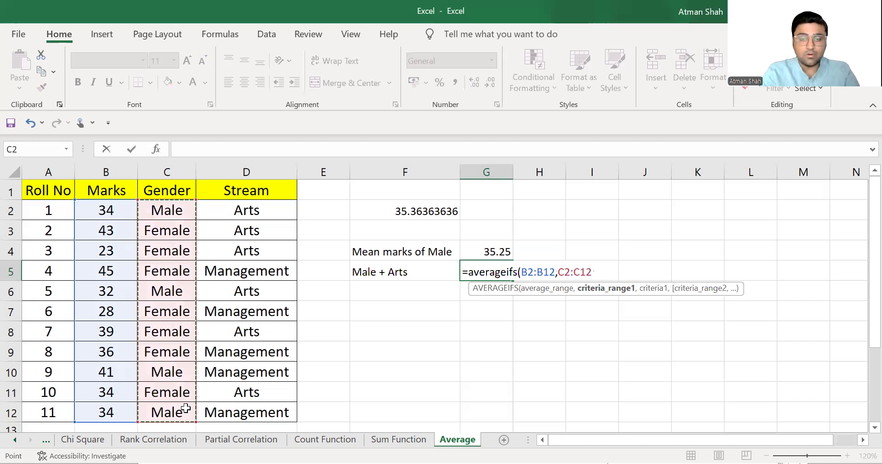
{"action": "type", "text": ",\"Male\""}
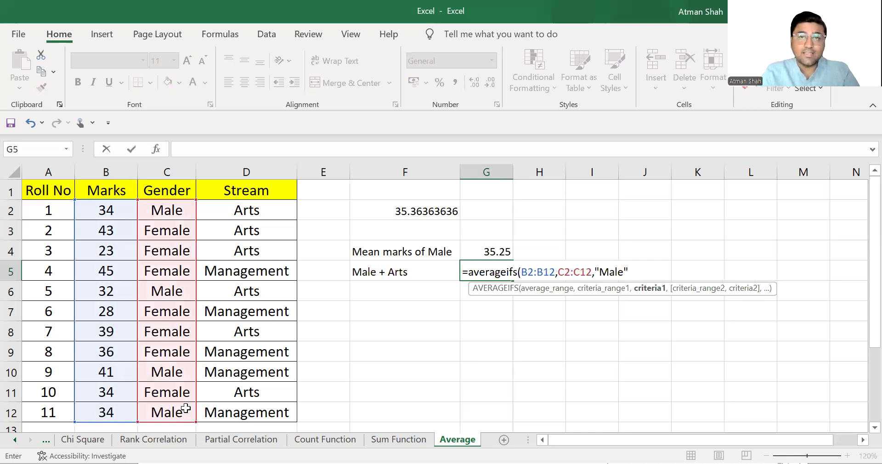
{"action": "type", "text": ","}
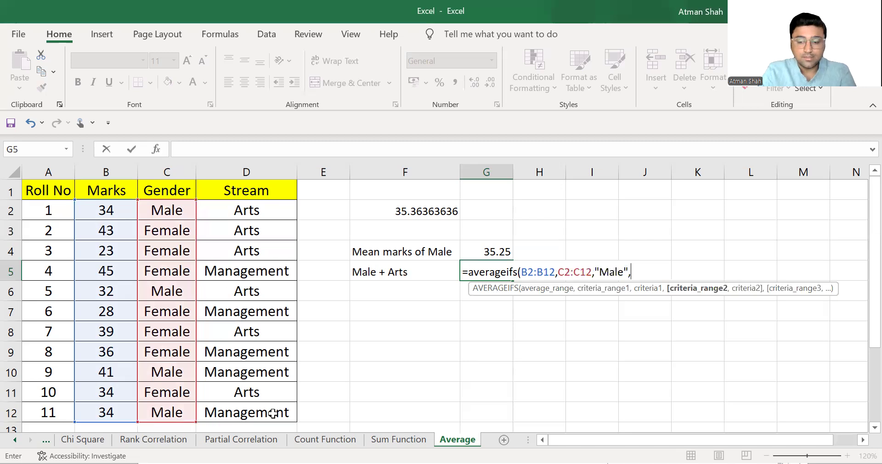
{"action": "type", "text": "D2:D12,\""}
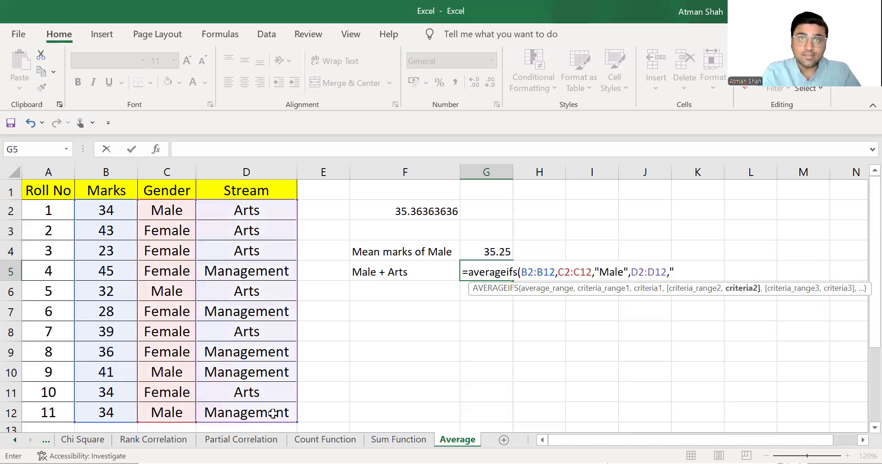
{"action": "type", "text": "Art"}
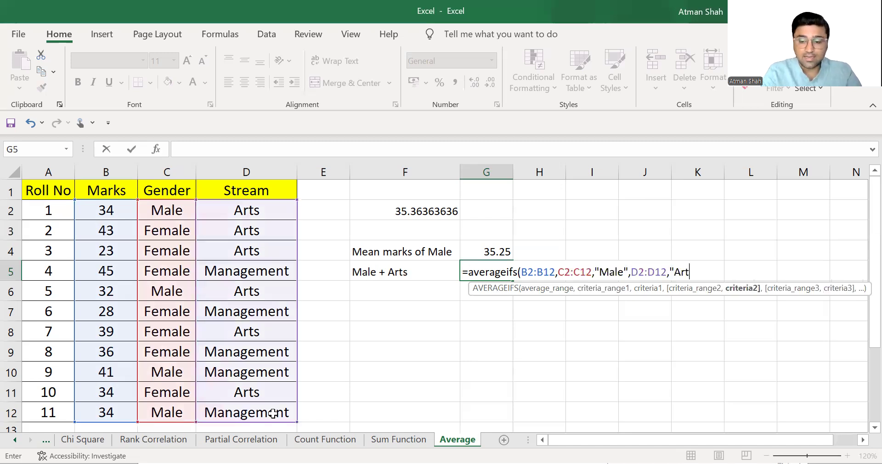
{"action": "type", "text": "s\""}
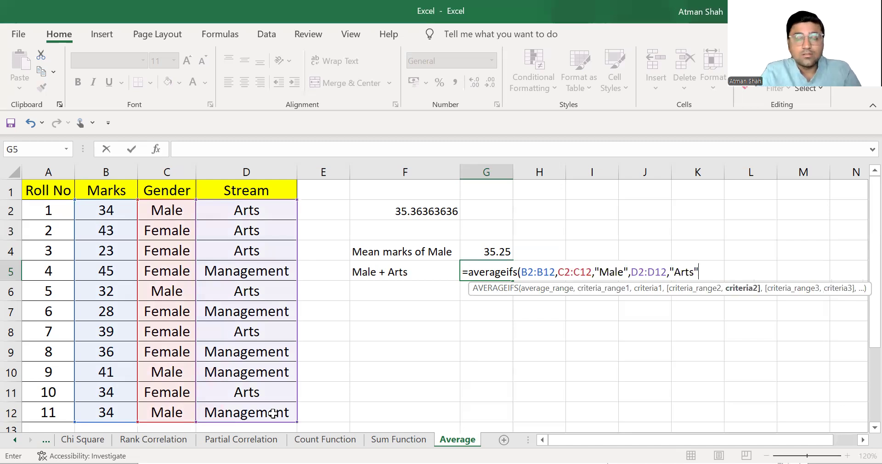
{"action": "type", "text": ")"}
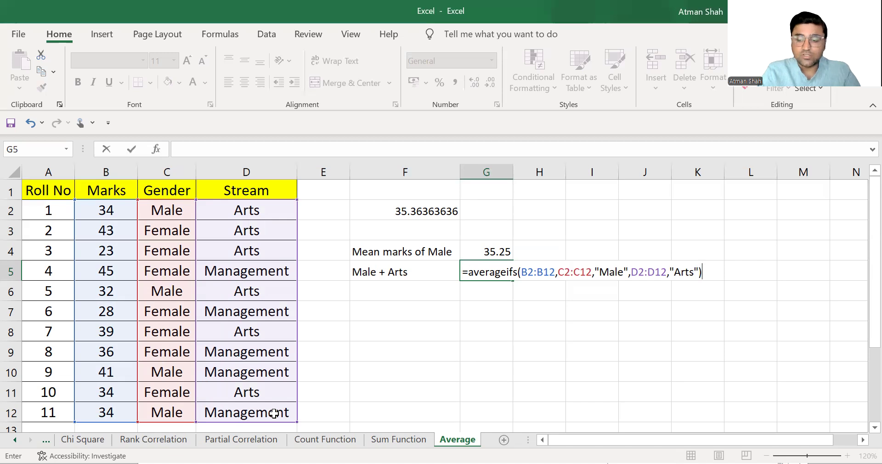
{"action": "key", "text": "Return"}
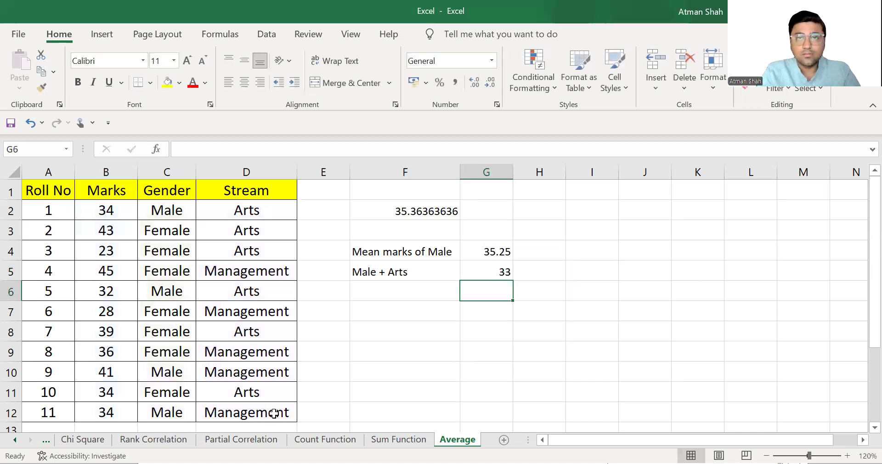